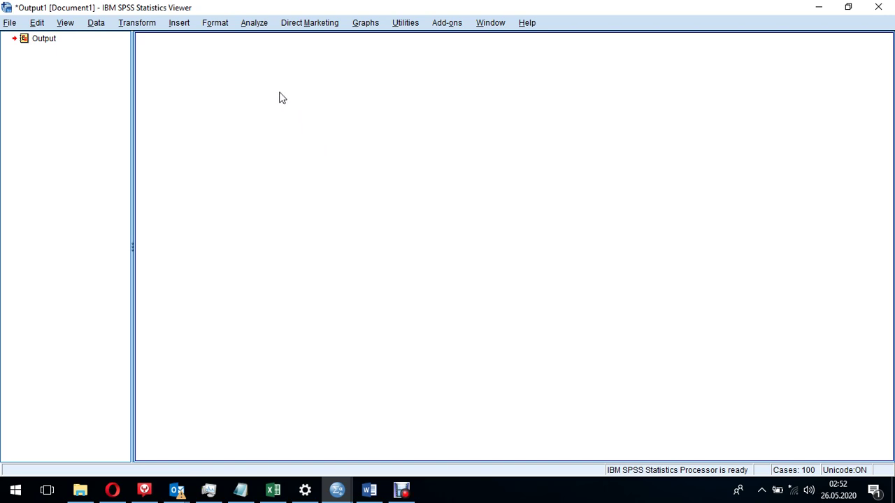
Step: Set up a quantile regression with Weight in kg as dependent and Height in cm as independent
click(253, 24)
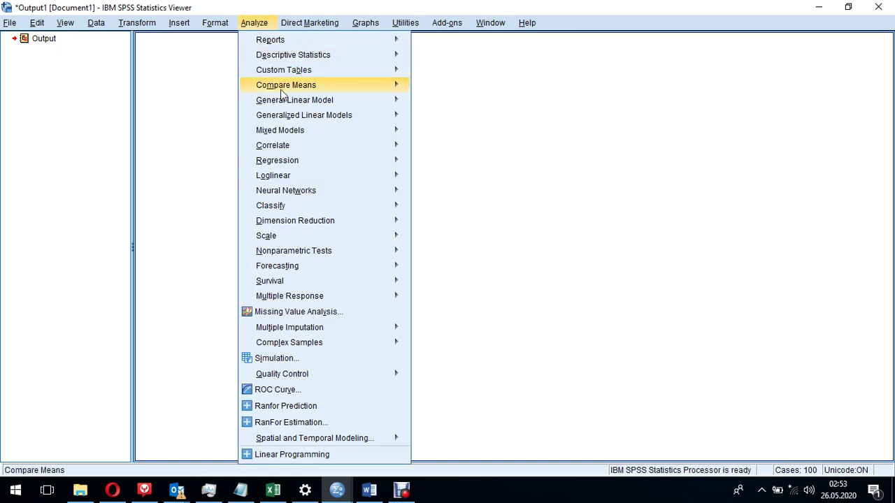
mouse_move(278, 165)
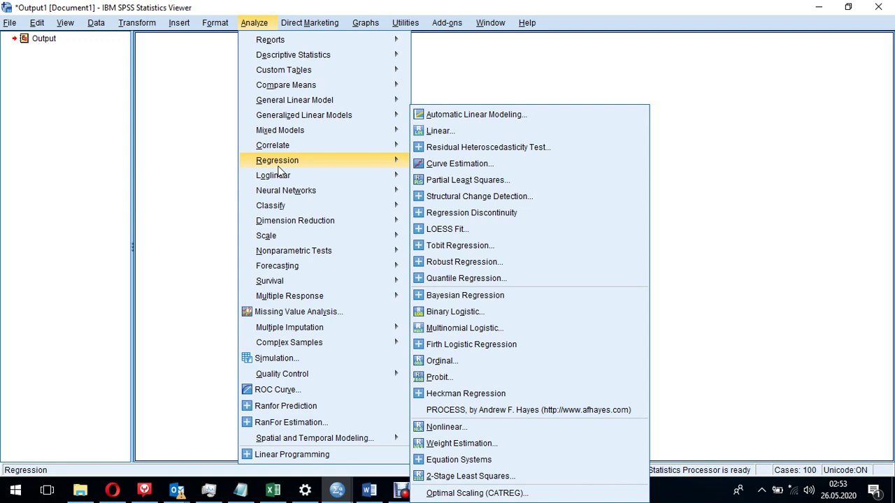
click(455, 278)
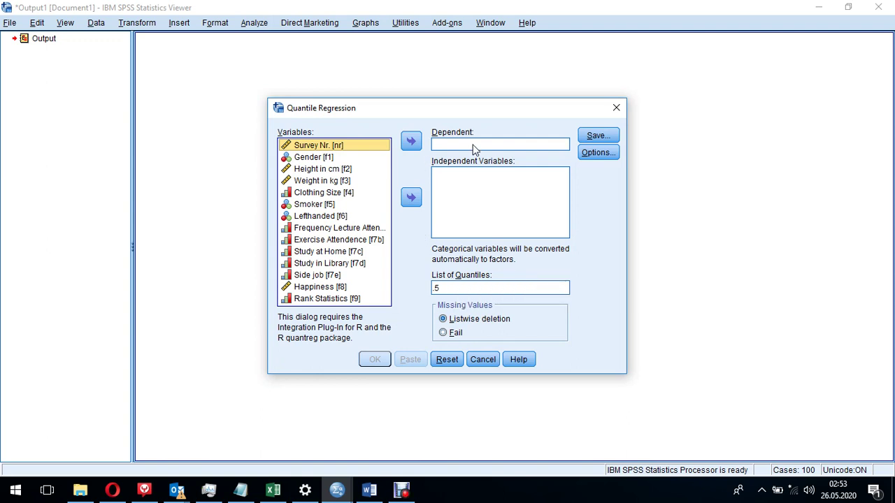
click(494, 146)
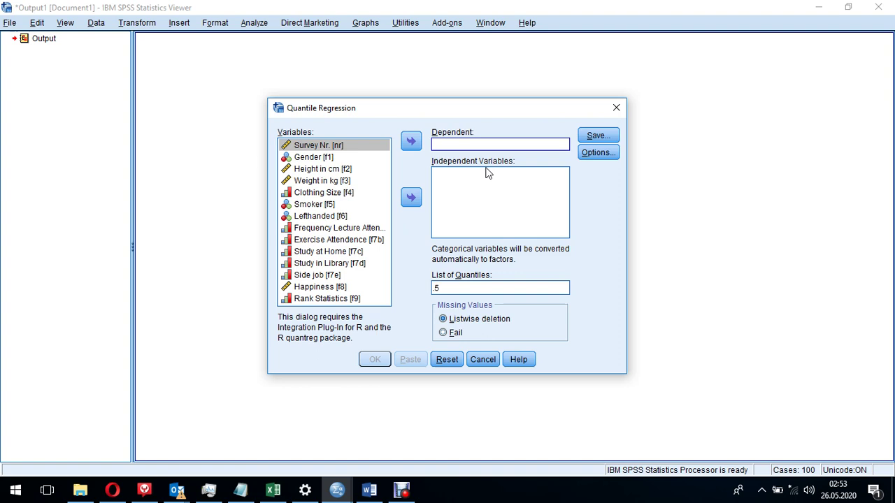
click(322, 181)
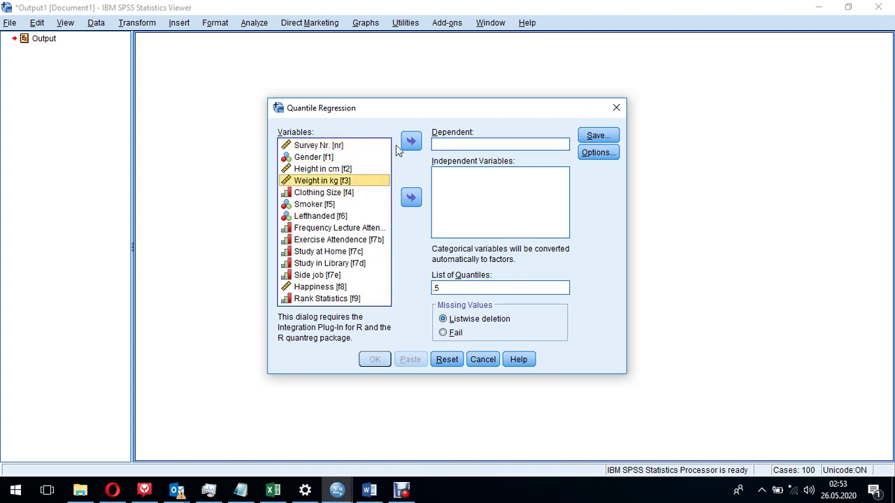
click(411, 142)
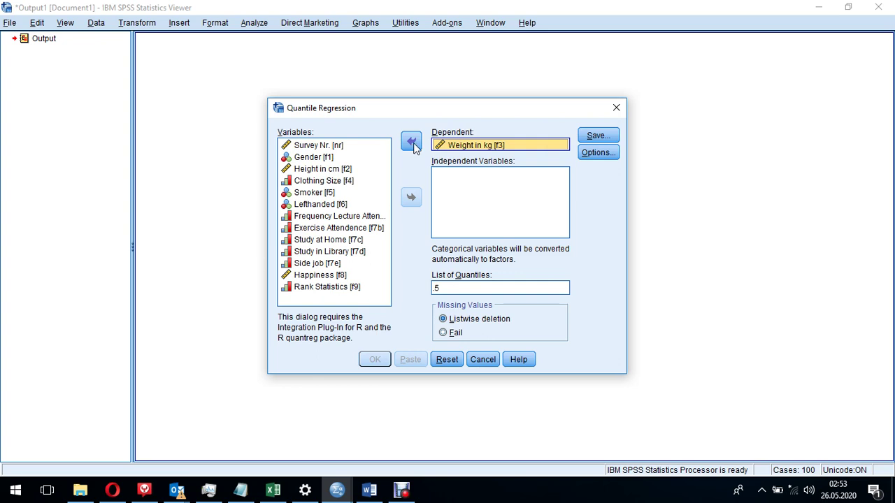
click(461, 153)
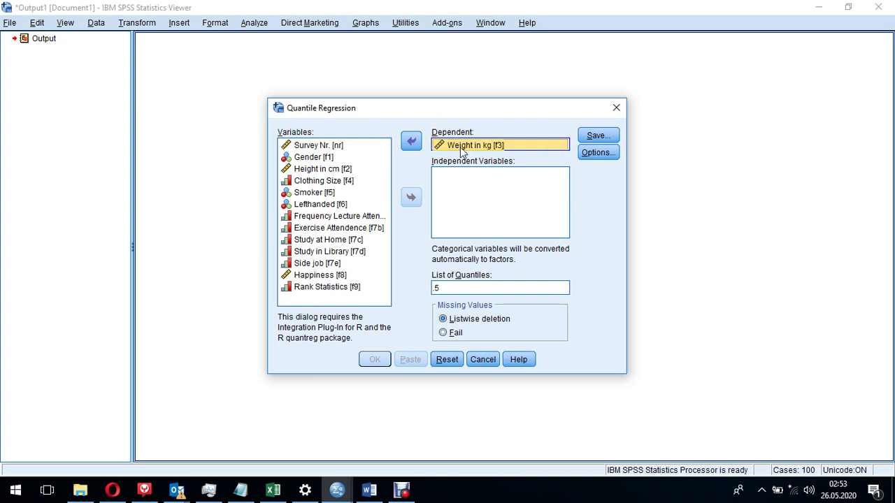
click(344, 170)
click(411, 199)
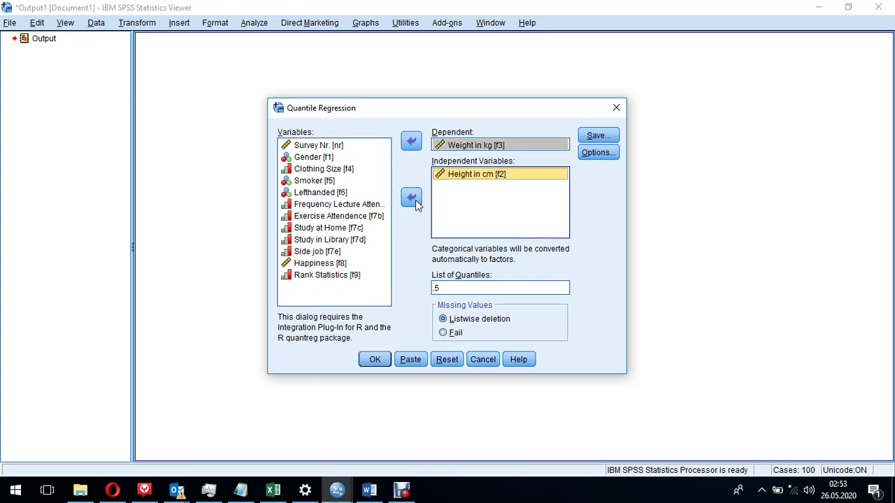
Step: Make the quantile list .25, .5 and .75, then run the regression
click(445, 287)
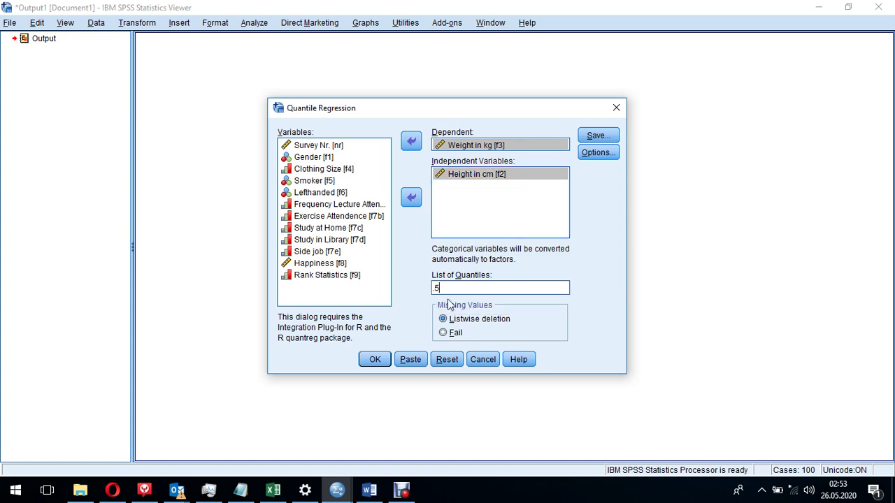
key(Home)
text(.25)
key(End)
text(.75)
click(375, 360)
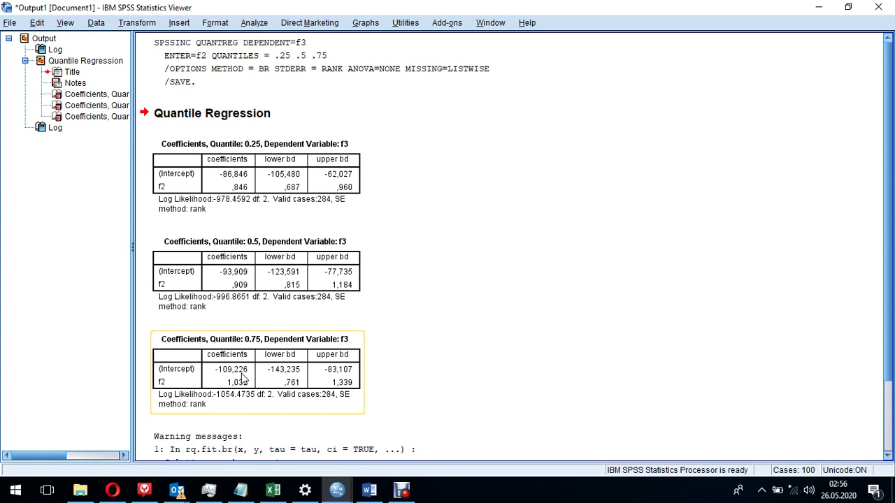
Step: Build a Simple Scatter chart with Weight in kg on the Y-axis and Height in cm on the X-axis
click(373, 26)
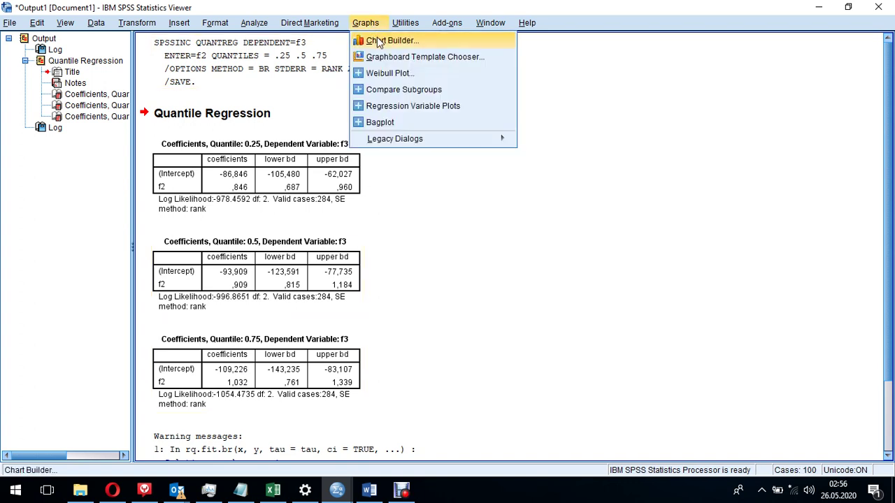
click(378, 41)
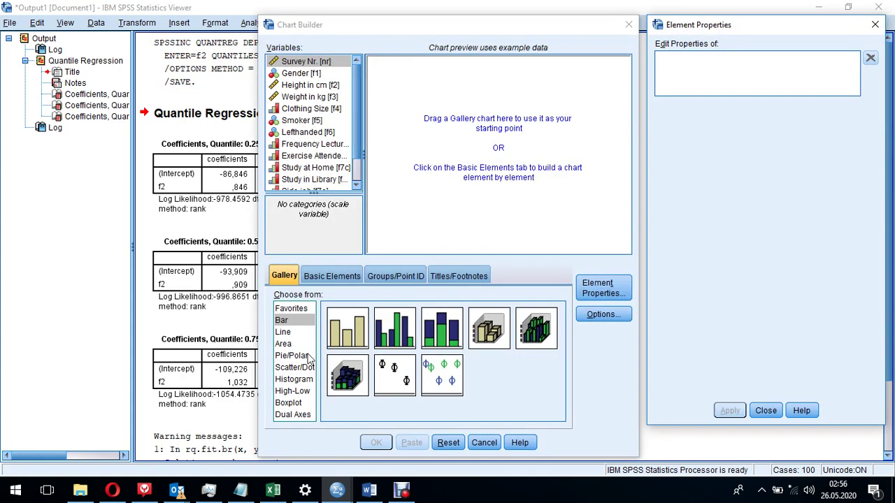
click(299, 368)
drag(341, 338, 441, 190)
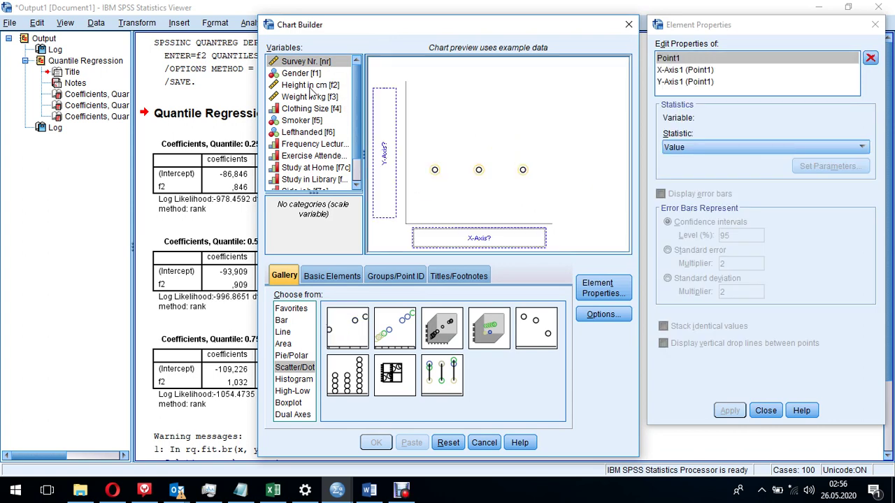
mouse_move(309, 97)
mouse_down()
mouse_move(308, 112)
mouse_move(384, 129)
mouse_up()
drag(311, 84, 461, 236)
click(377, 443)
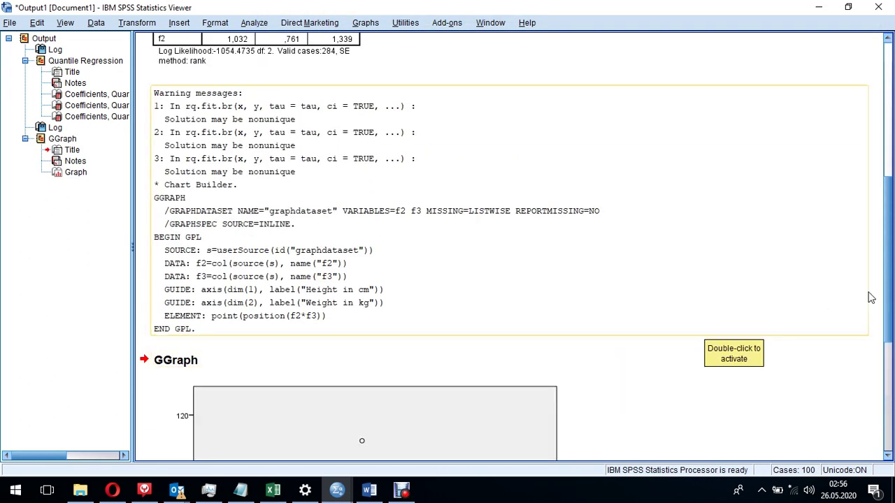
drag(884, 300, 892, 417)
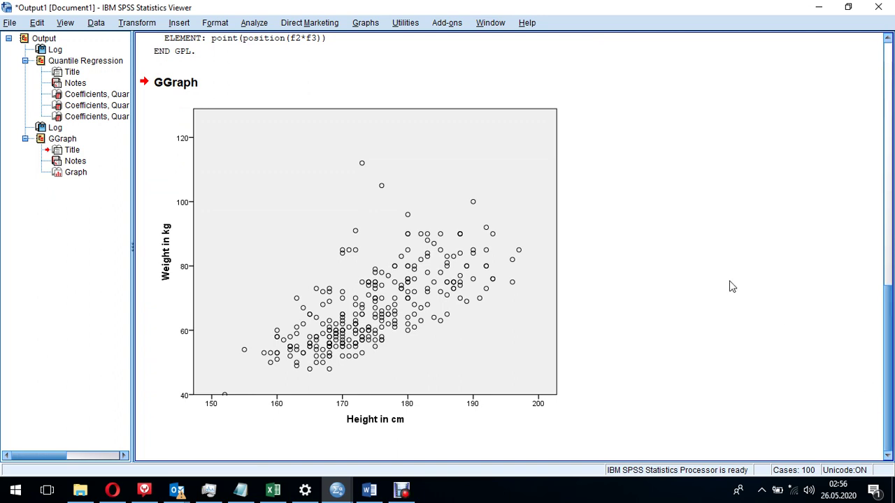
click(518, 220)
drag(890, 305, 762, 74)
click(286, 109)
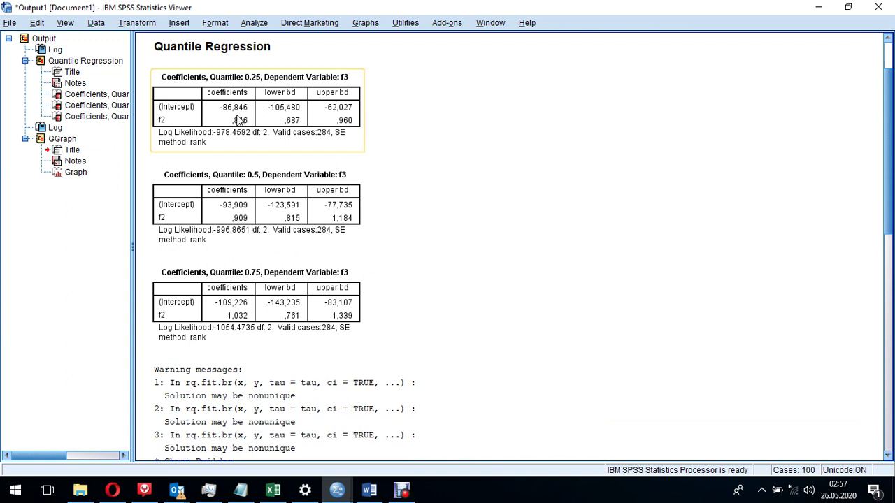
click(238, 208)
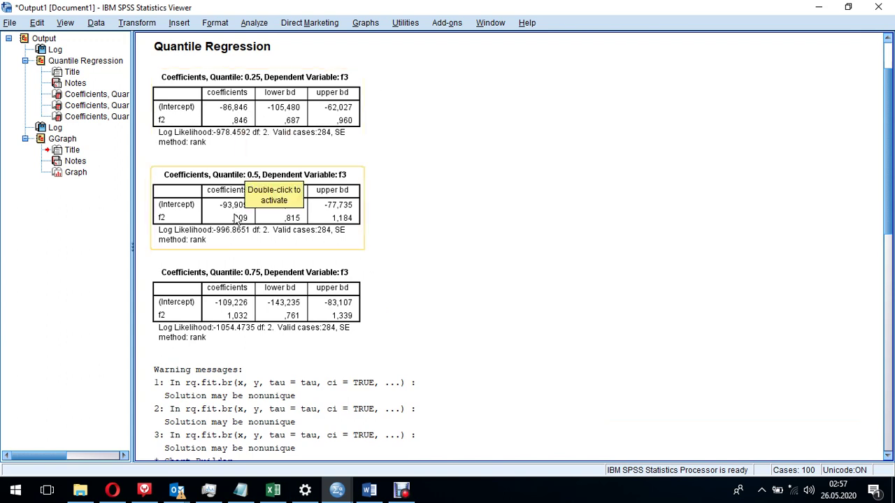
click(244, 314)
click(243, 191)
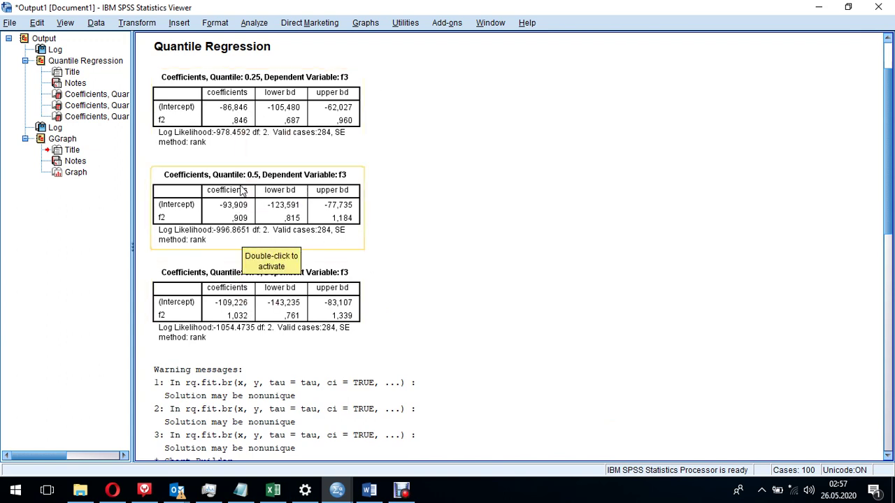
click(243, 140)
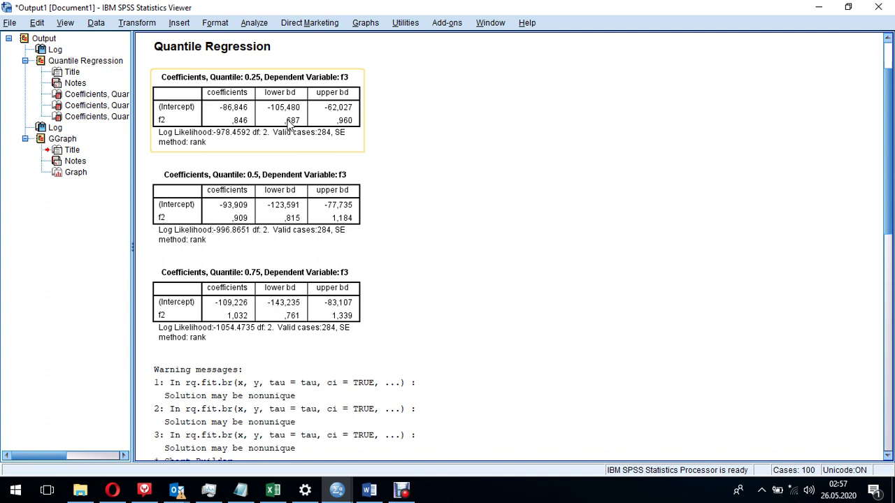
click(699, 82)
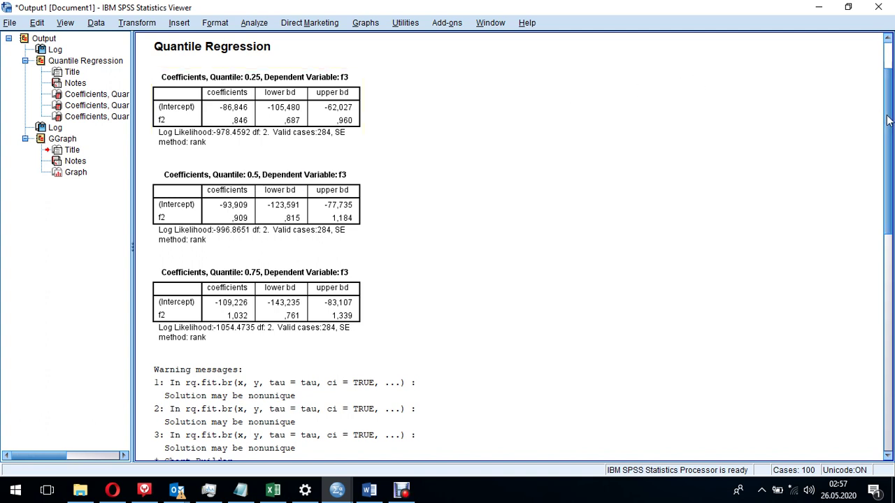
drag(887, 120, 890, 124)
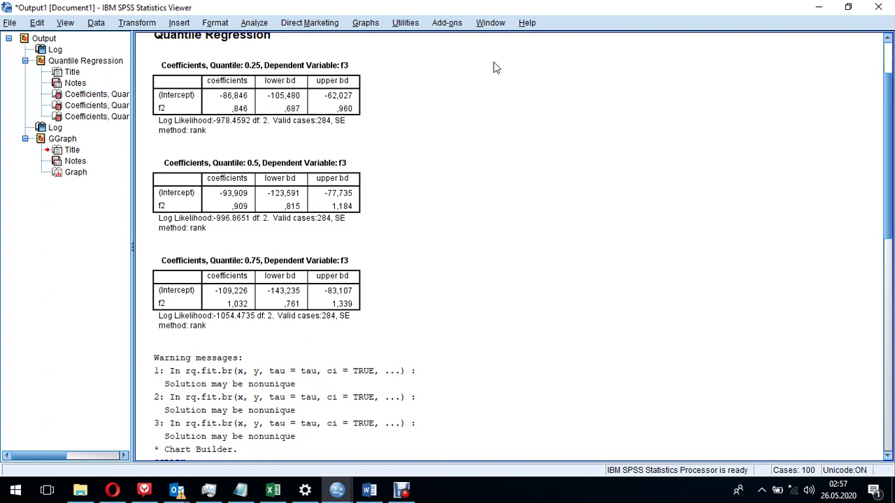
click(258, 108)
click(273, 209)
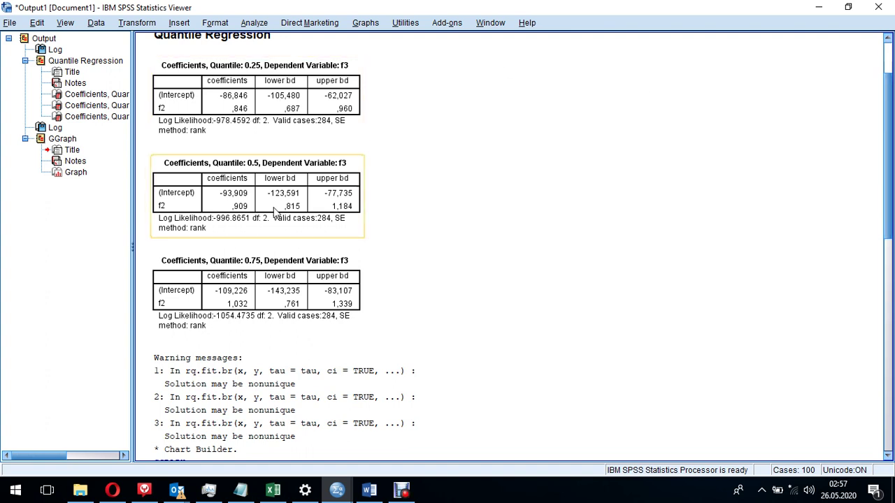
click(262, 143)
click(268, 235)
click(253, 292)
click(392, 309)
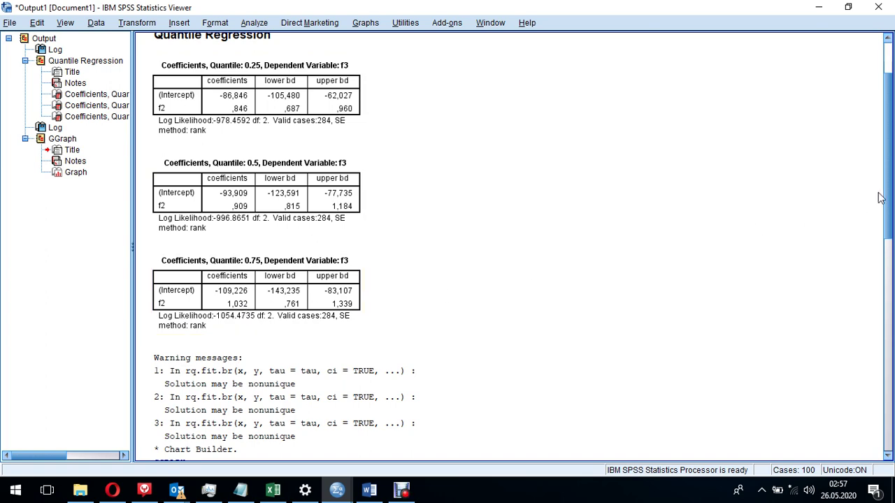
drag(883, 198, 875, 387)
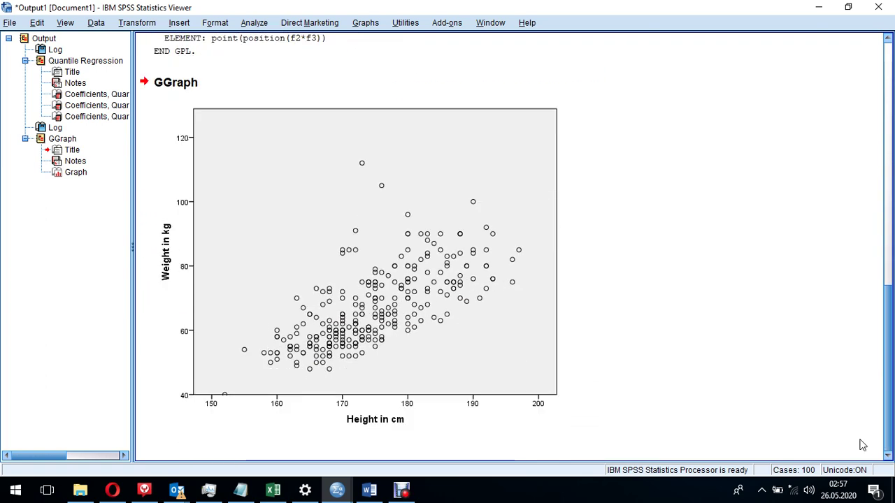
click(259, 353)
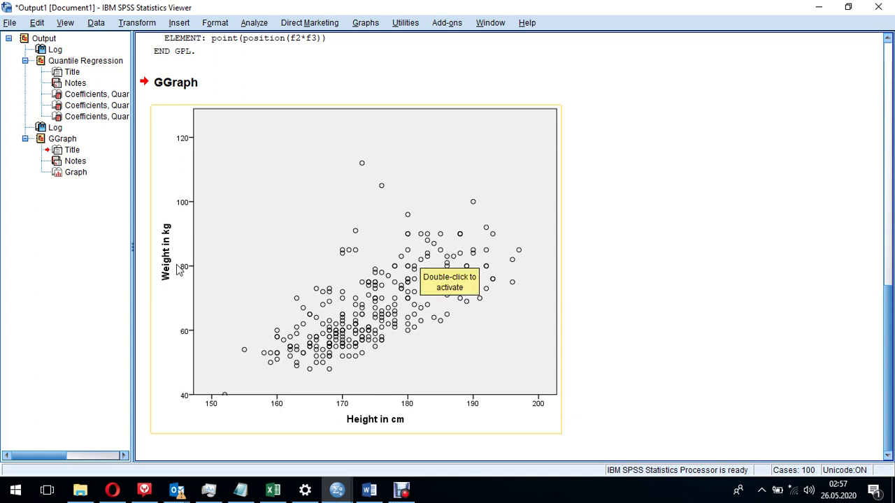
drag(889, 292, 829, 126)
click(321, 96)
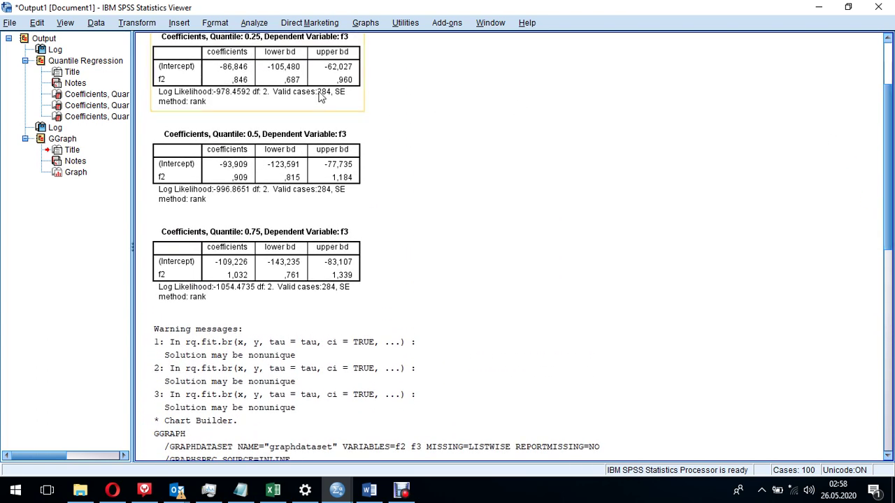
click(242, 138)
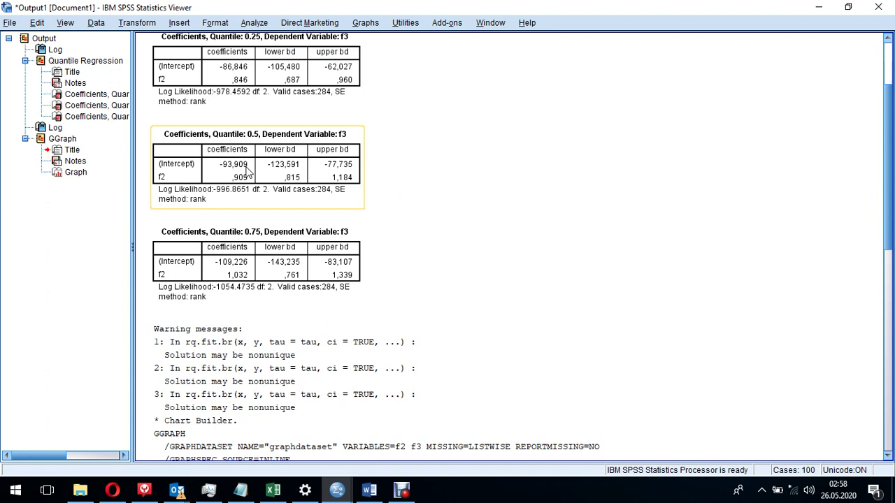
click(246, 259)
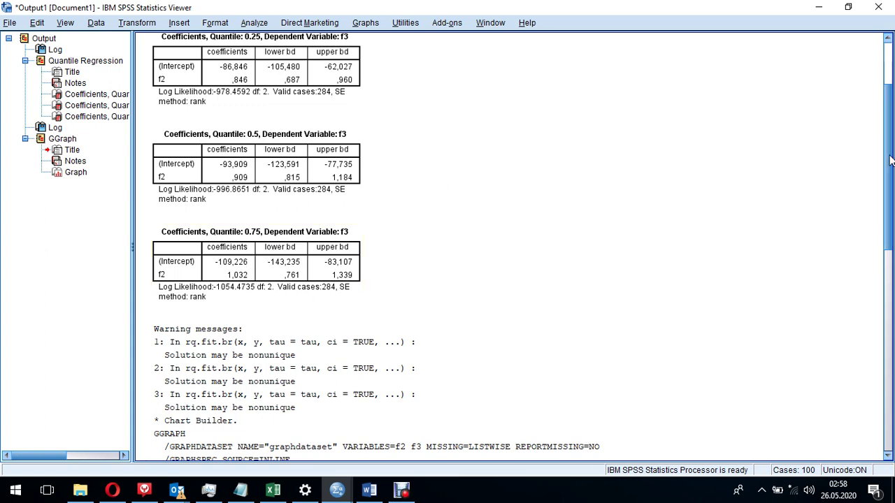
scroll(890, 161, up, 3)
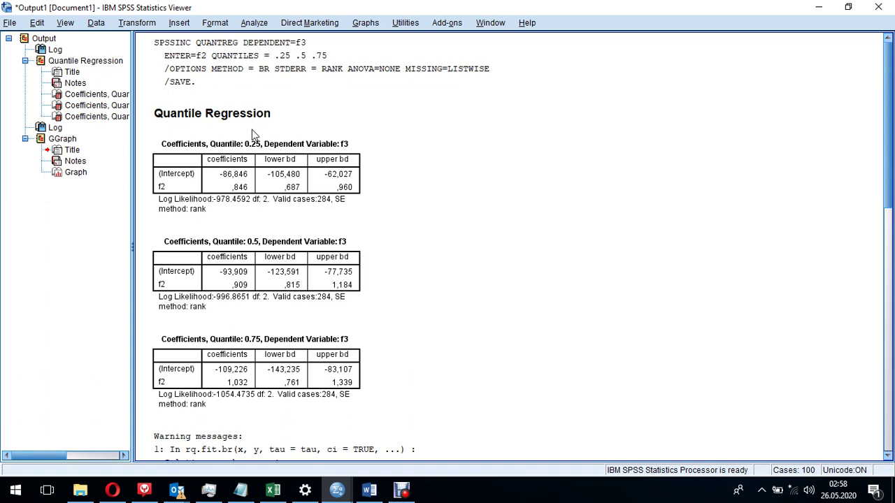